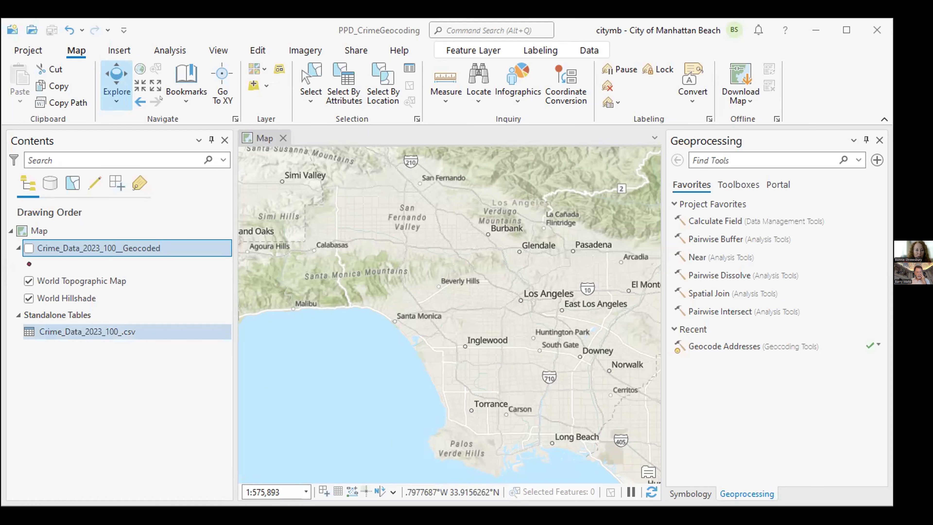
Open the Crime_Data_2023_100_.csv standalone table to view its 99 crime records
{"action": "right_click", "coordinate": [109, 332]}
{"action": "left_click", "coordinate": [157, 103]}
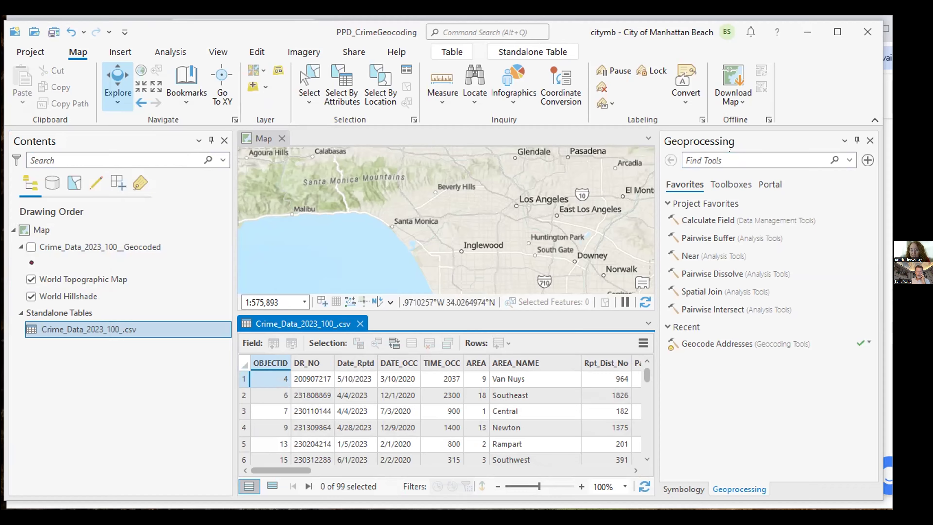
Scroll the crime table right until the LOCATION, Cross_Street, City and State columns show
{"action": "double_click", "coordinate": [770, 19]}
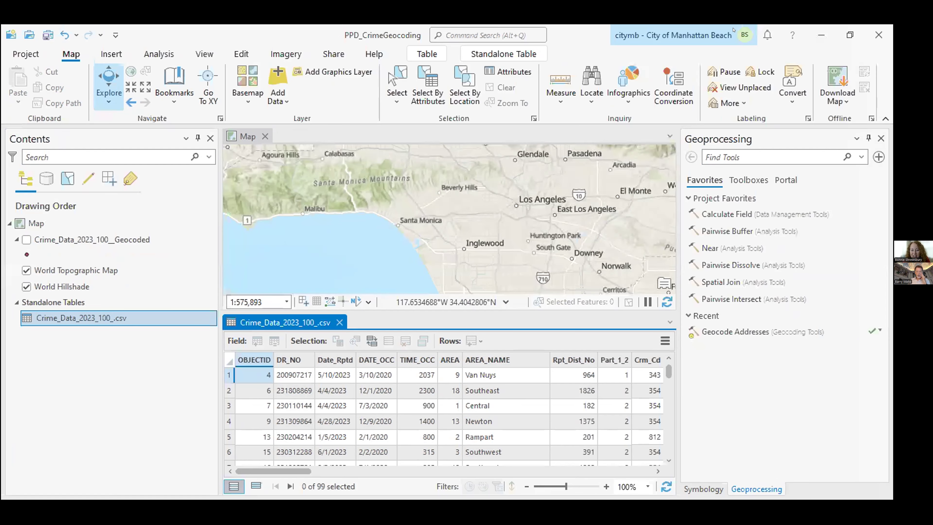
{"action": "left_click", "coordinate": [849, 35]}
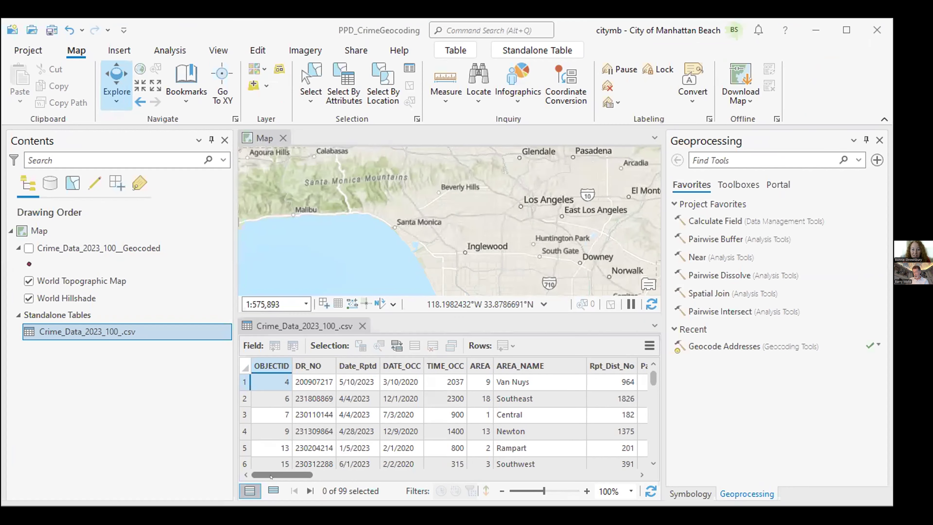
{"action": "left_click", "coordinate": [641, 475]}
{"action": "left_click", "coordinate": [640, 474]}
{"action": "left_click", "coordinate": [641, 474]}
{"action": "left_click", "coordinate": [641, 474]}
{"action": "left_click", "coordinate": [640, 475]}
{"action": "left_click", "coordinate": [641, 475]}
{"action": "left_click", "coordinate": [641, 475]}
{"action": "left_click", "coordinate": [641, 475]}
{"action": "left_click", "coordinate": [640, 475]}
{"action": "left_click", "coordinate": [641, 474]}
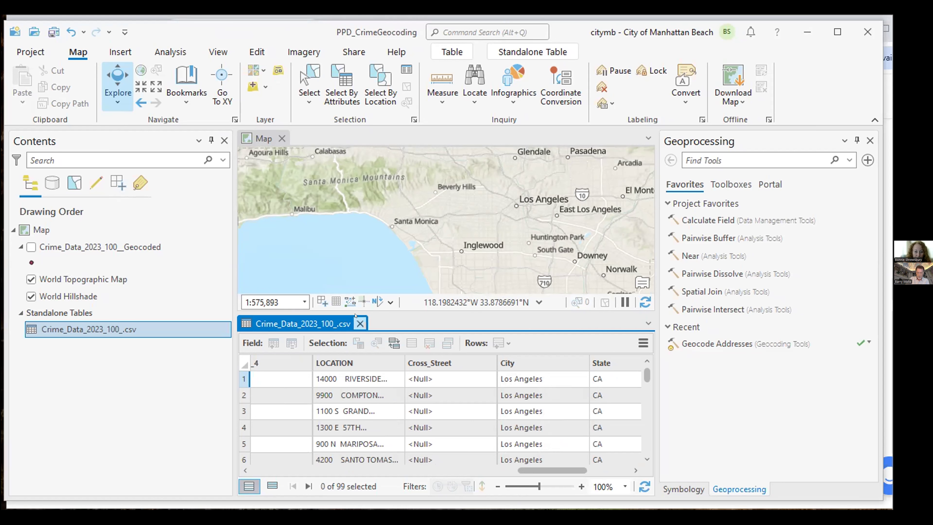
Close the crime table and launch Geocode Table on Crime_Data_2023_100_.csv, reviewing the six-step overview
{"action": "left_click", "coordinate": [358, 323]}
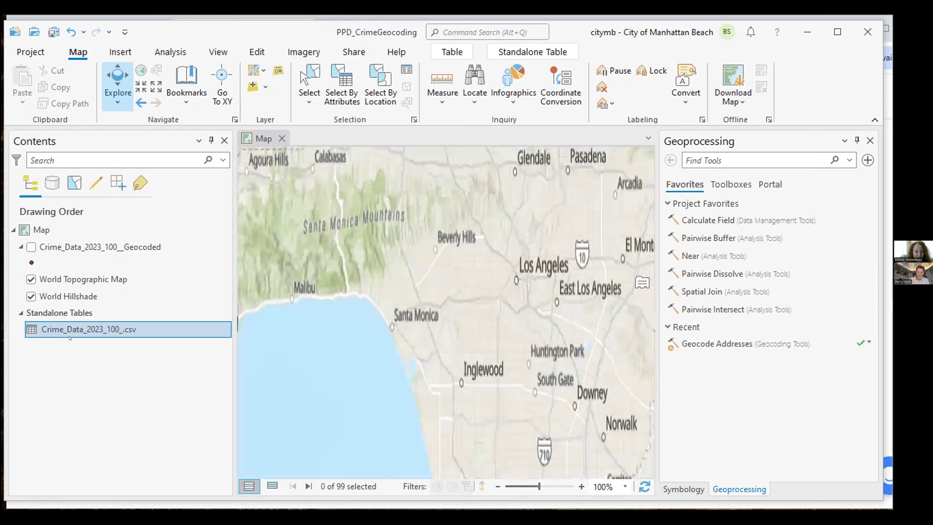
{"action": "left_click", "coordinate": [69, 326]}
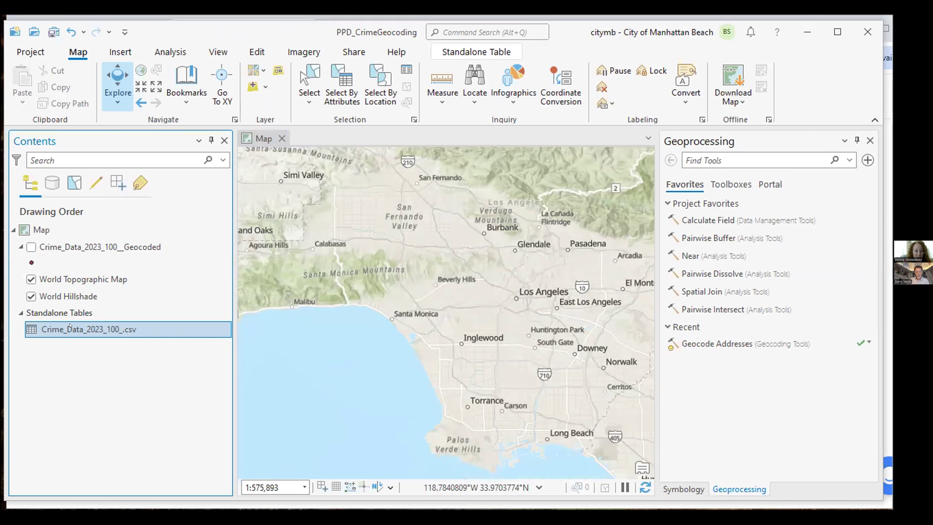
{"action": "right_click", "coordinate": [70, 325]}
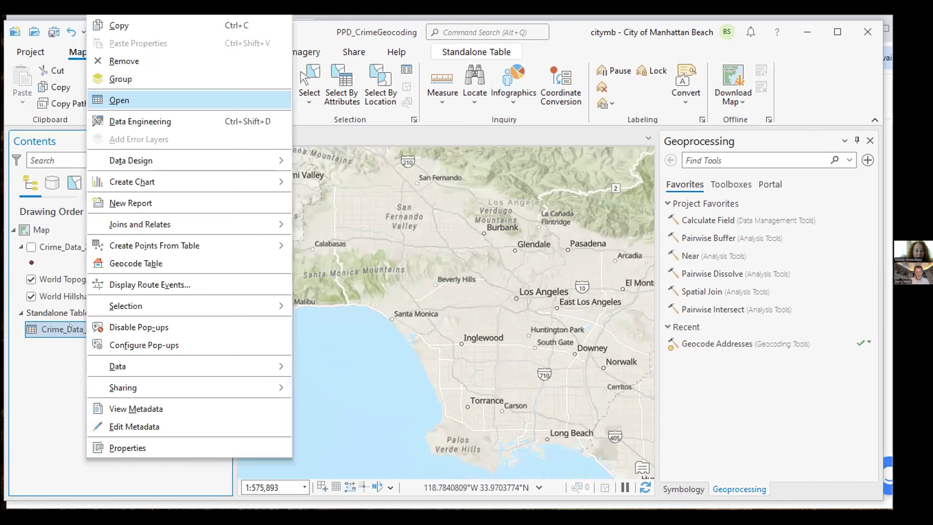
{"action": "left_click", "coordinate": [135, 262]}
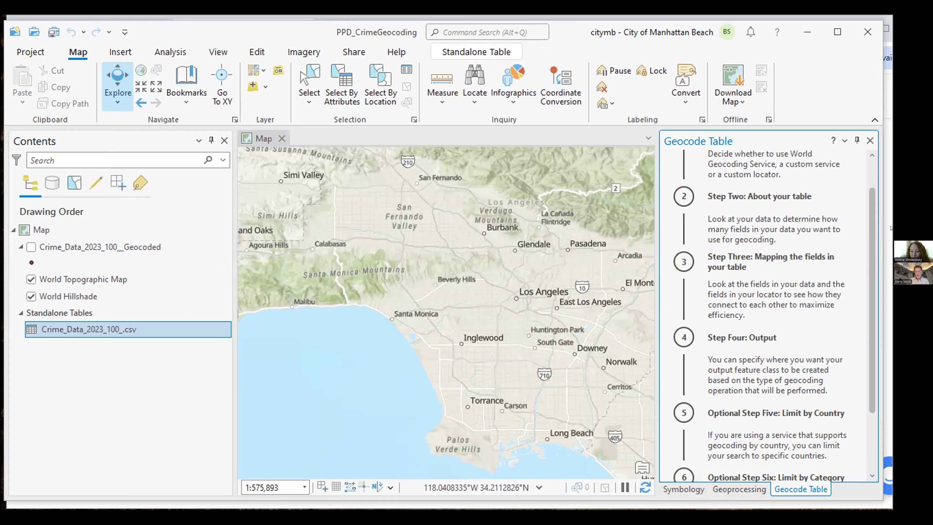
{"action": "left_click_drag", "start_coordinate": [869, 225], "coordinate": [869, 182]}
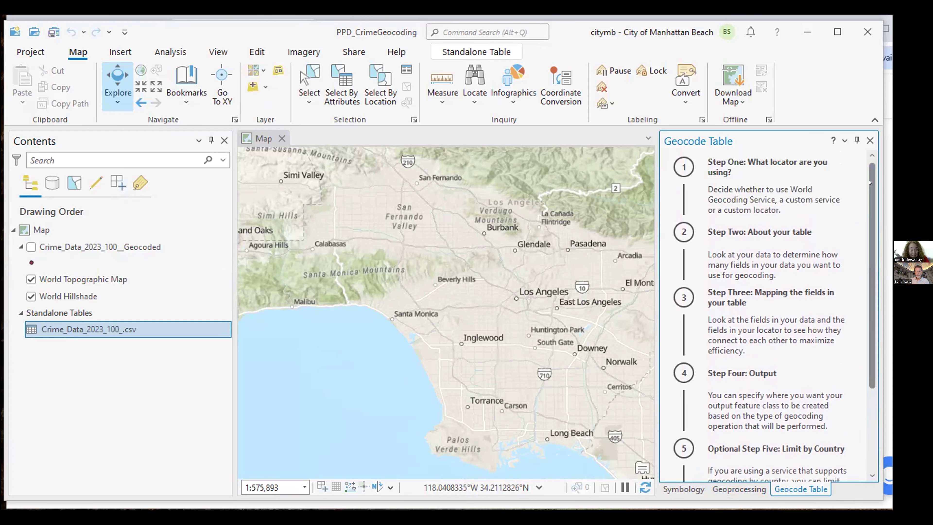
{"action": "left_click_drag", "start_coordinate": [869, 182], "coordinate": [873, 334]}
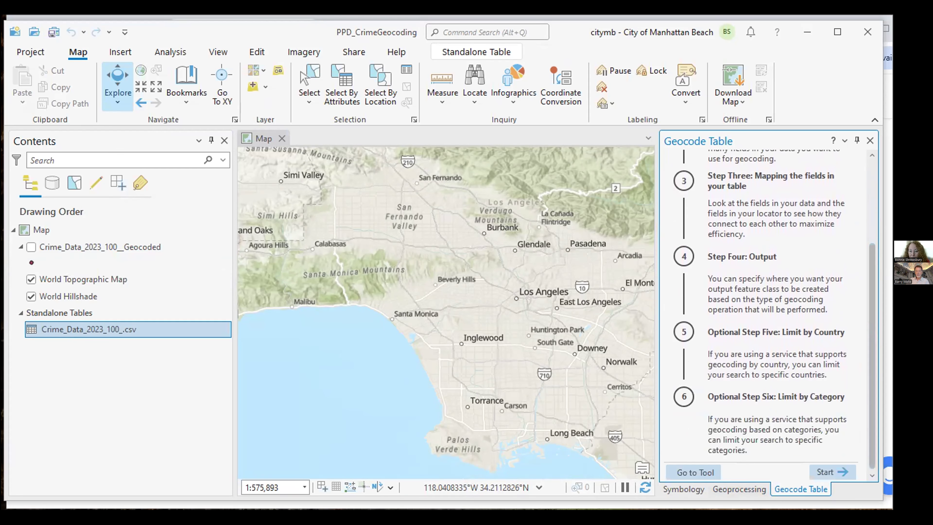
Start the guide with ArcGIS World Geocoding Service as the input locator and advance to step 2
{"action": "left_click", "coordinate": [816, 463]}
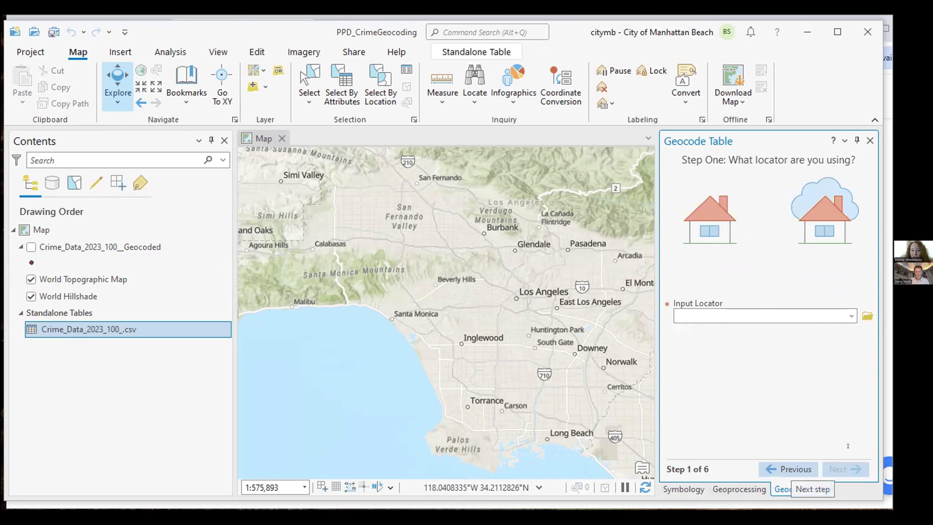
{"action": "left_click", "coordinate": [840, 315]}
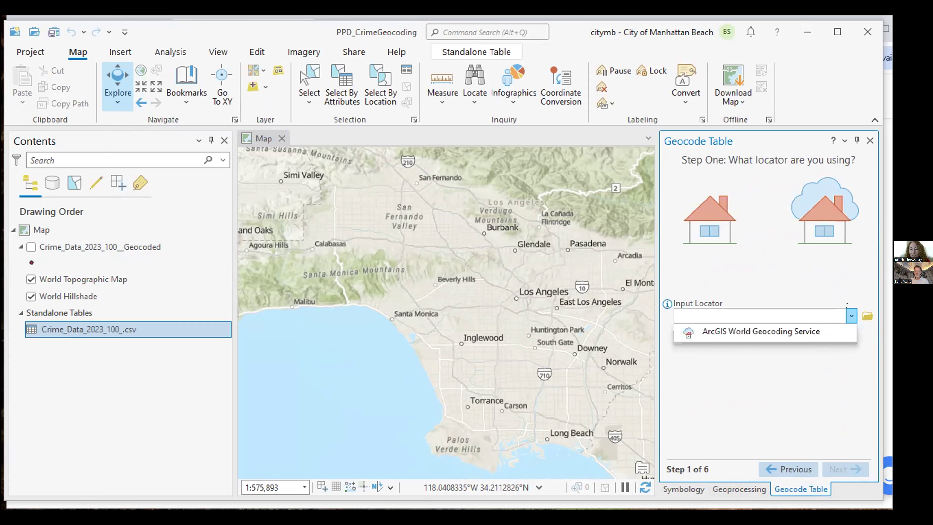
{"action": "left_click", "coordinate": [838, 292]}
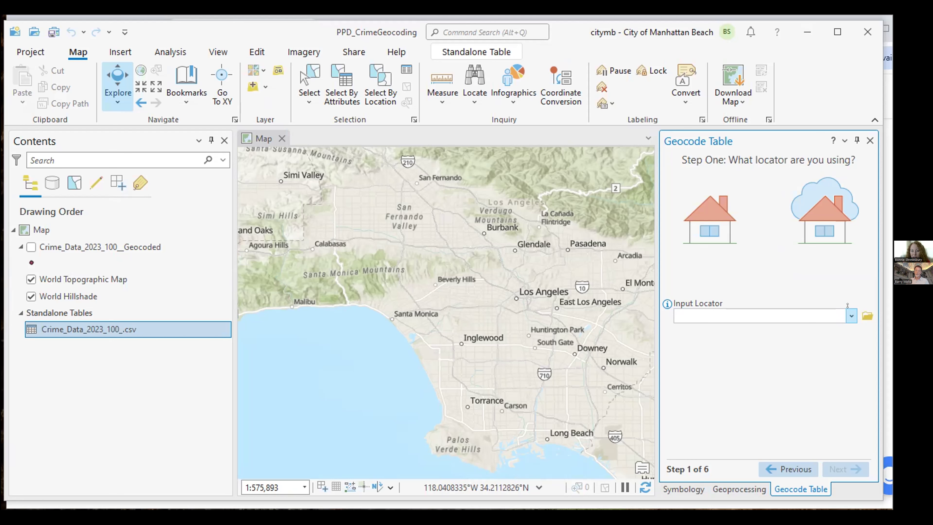
{"action": "left_click", "coordinate": [850, 315]}
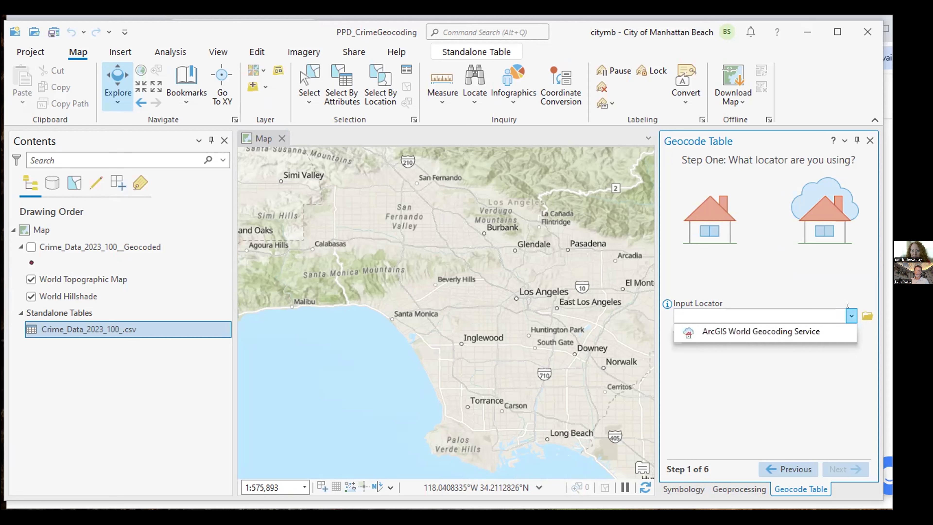
{"action": "left_click", "coordinate": [792, 335]}
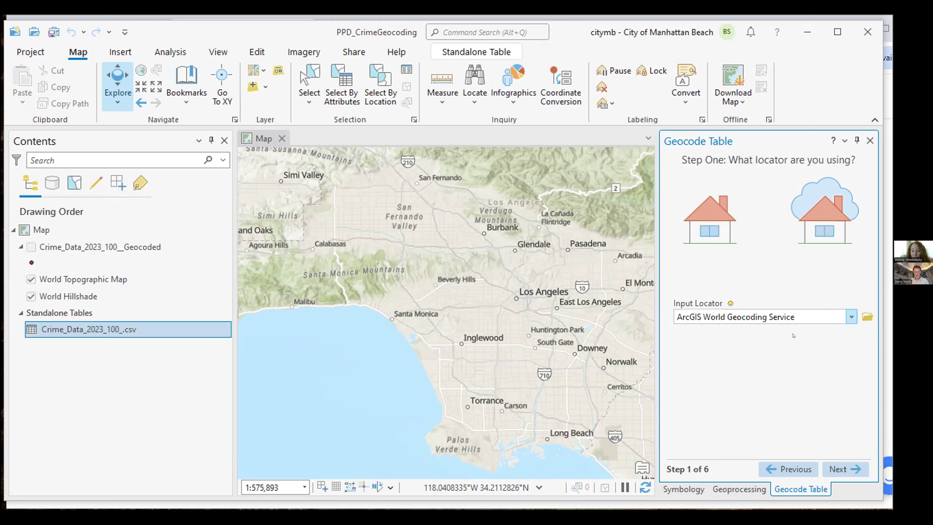
{"action": "left_click", "coordinate": [837, 468]}
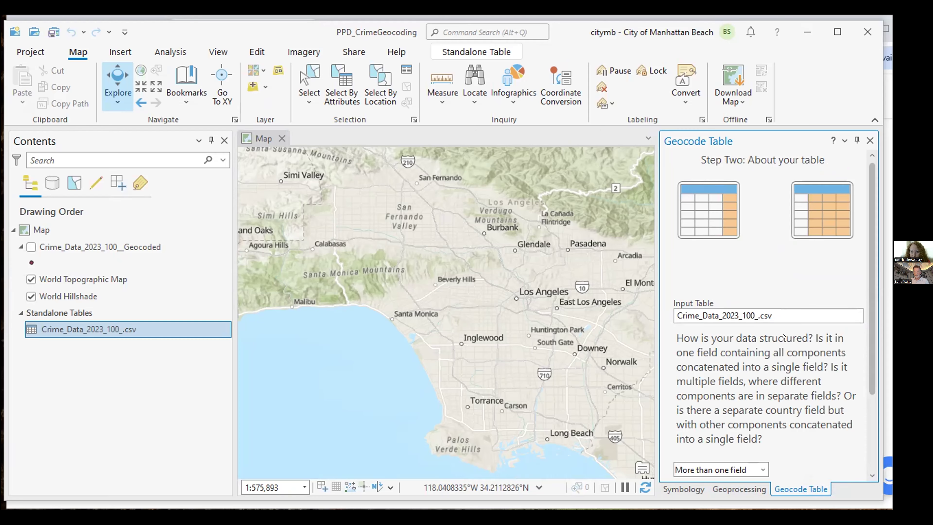
{"action": "scroll", "coordinate": [867, 347], "scroll_direction": "down", "scroll_amount": 3}
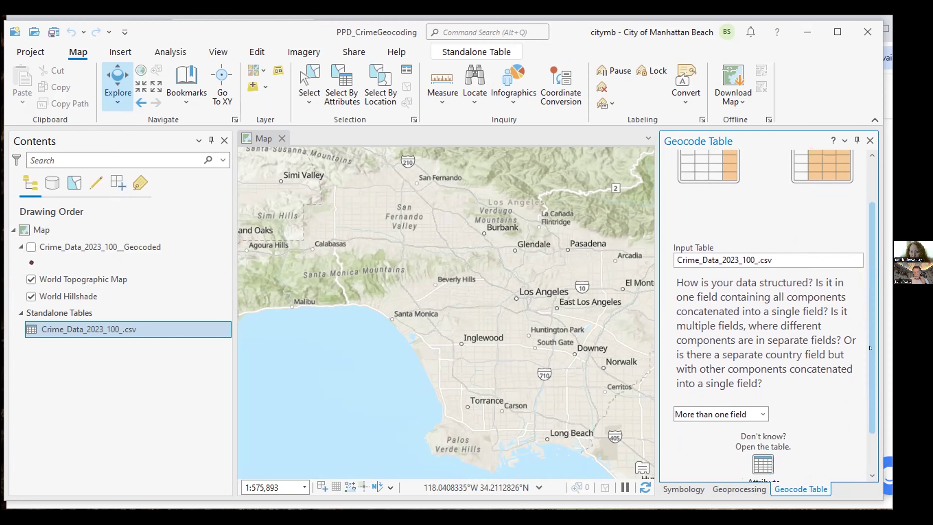
{"action": "scroll", "coordinate": [869, 347], "scroll_direction": "down", "scroll_amount": 2}
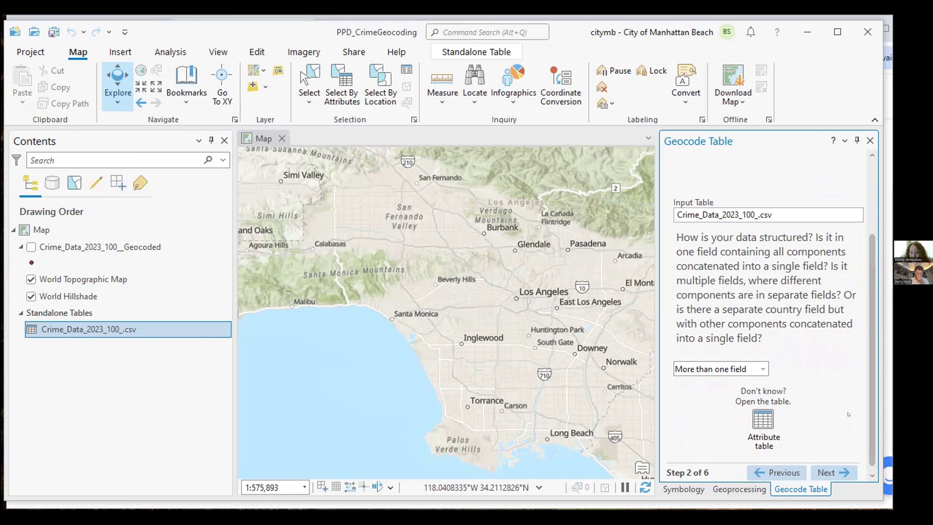
{"action": "scroll", "coordinate": [841, 434], "scroll_direction": "down", "scroll_amount": 1}
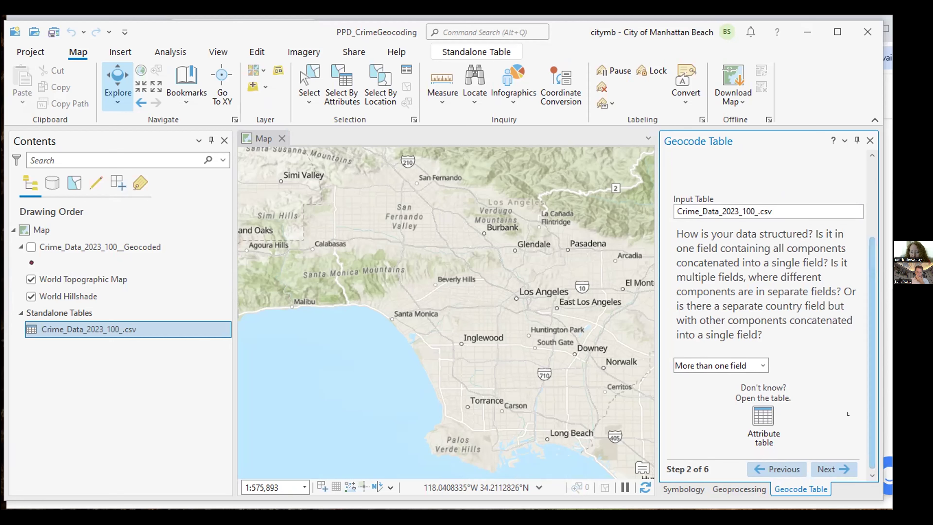
Map Address or Place to LOCATION alongside City and State, then advance to the output step
{"action": "left_click", "coordinate": [824, 469]}
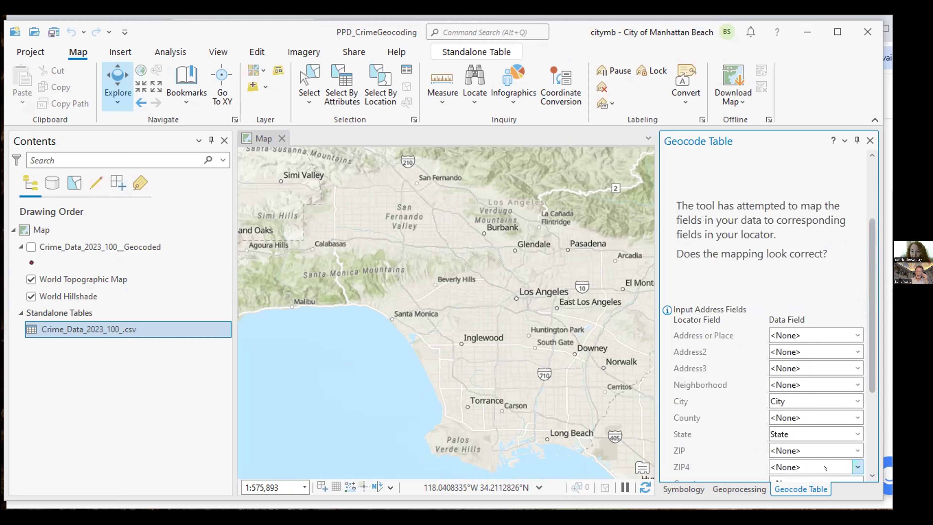
{"action": "left_click_drag", "start_coordinate": [869, 281], "coordinate": [870, 335]}
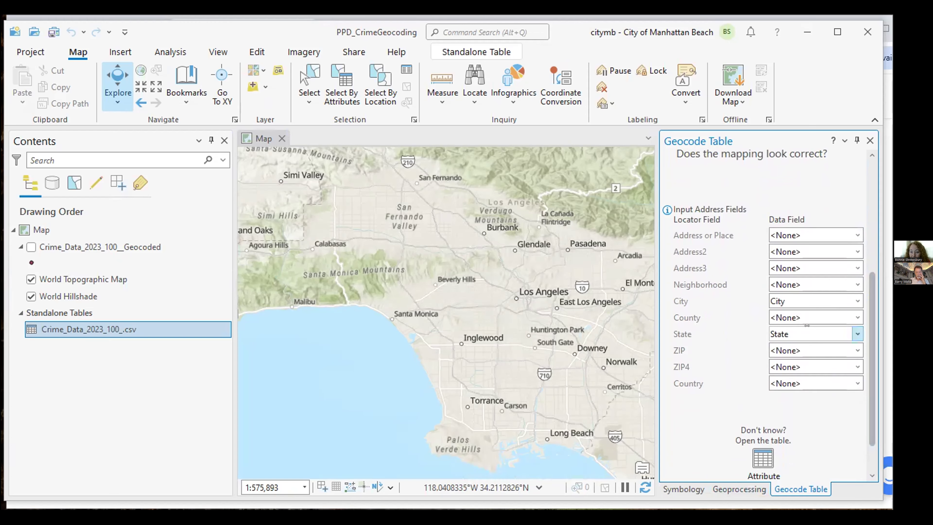
{"action": "left_click", "coordinate": [851, 228]}
{"action": "left_click_drag", "start_coordinate": [852, 256], "coordinate": [851, 352]}
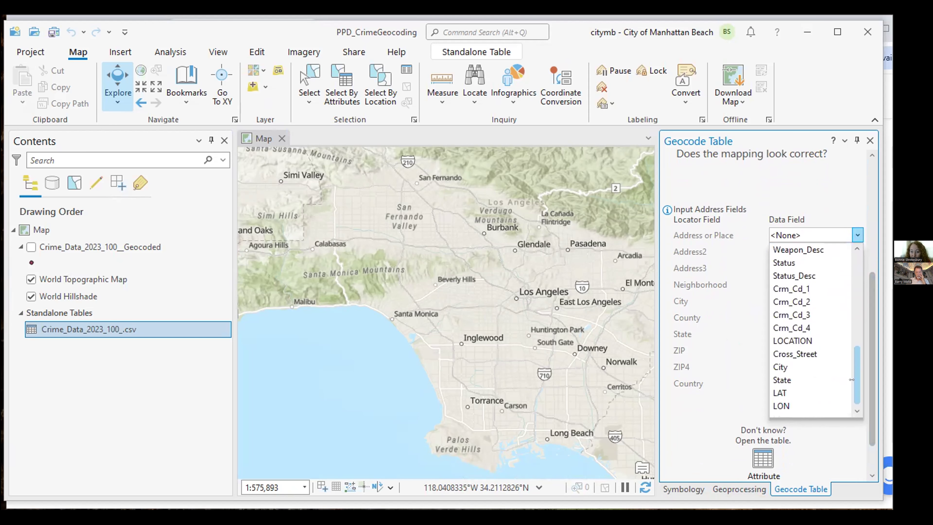
{"action": "left_click", "coordinate": [793, 341]}
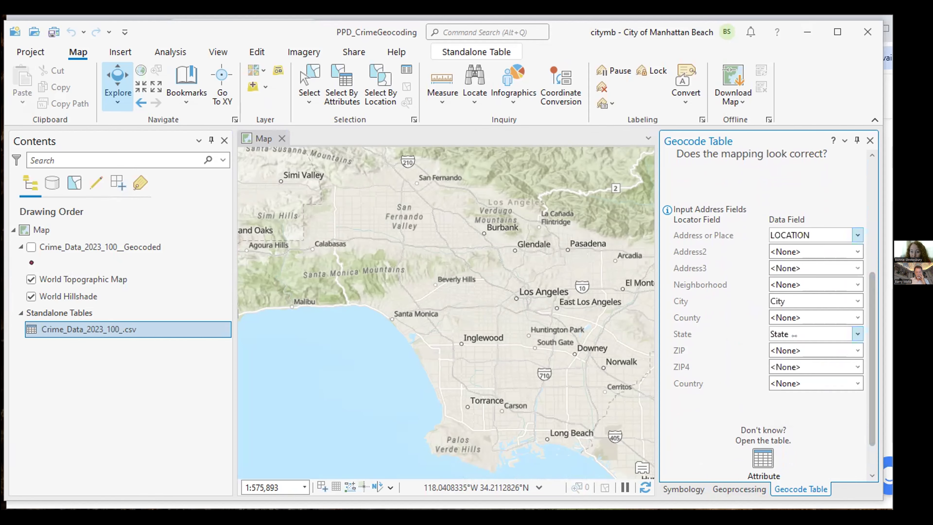
{"action": "scroll", "coordinate": [861, 345], "scroll_direction": "down", "scroll_amount": 2}
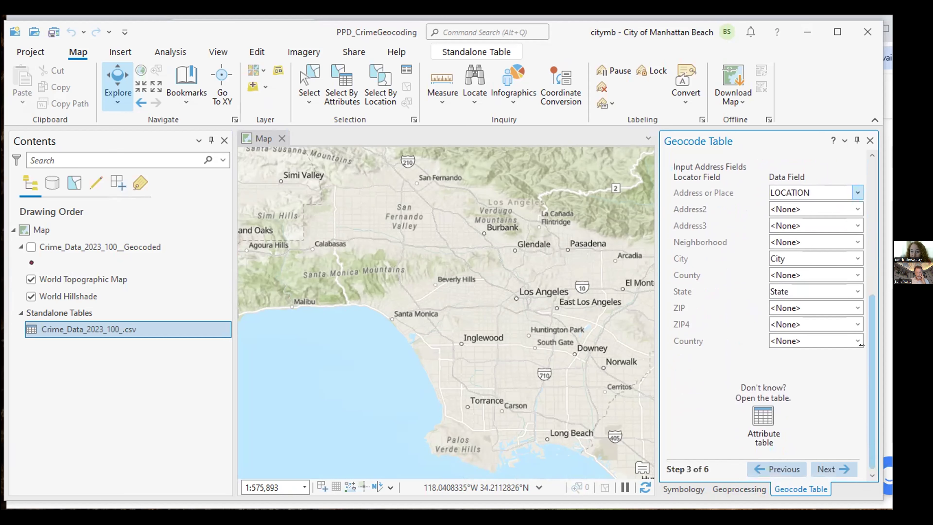
{"action": "left_click", "coordinate": [816, 459]}
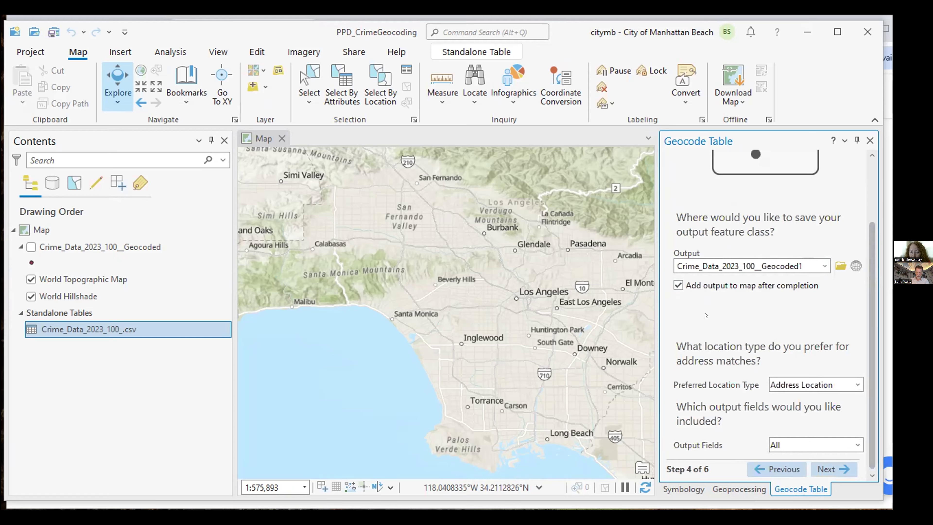
Keep Address Location as the preferred location type and continue
{"action": "left_click", "coordinate": [858, 385]}
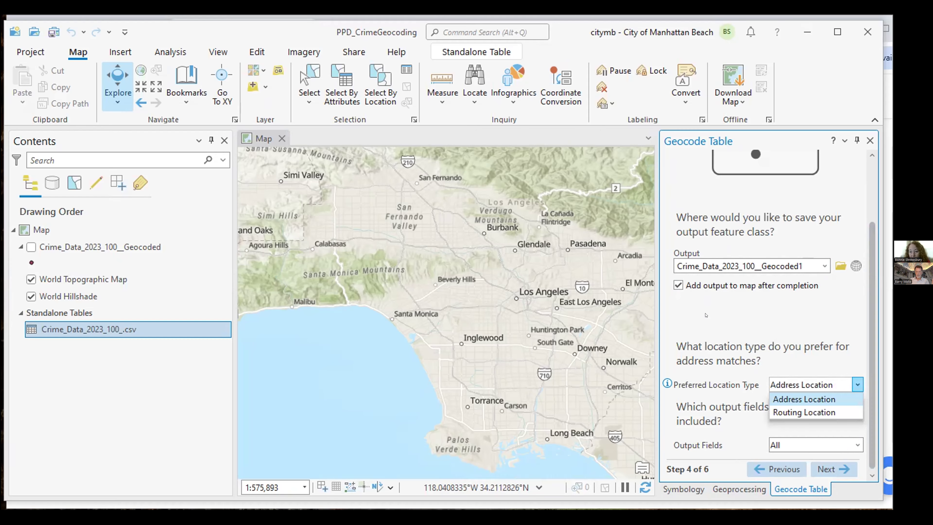
{"action": "left_click", "coordinate": [804, 400]}
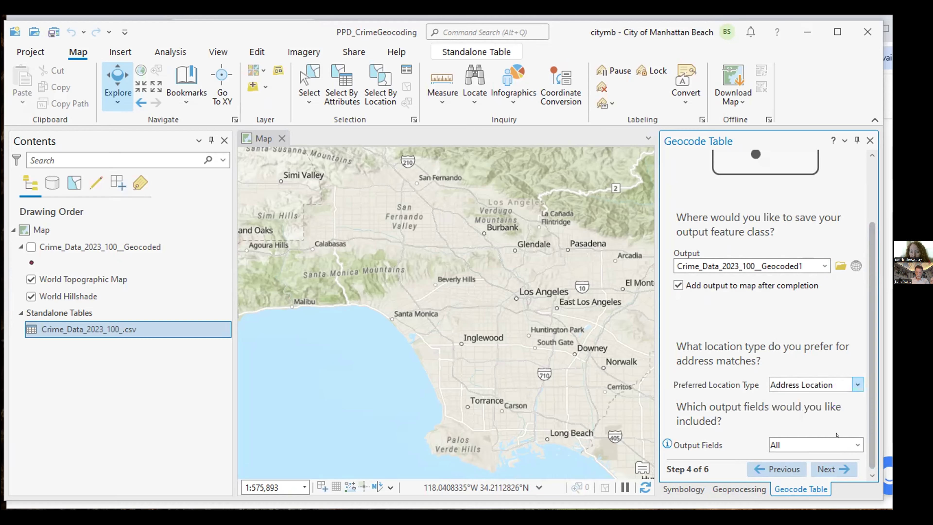
{"action": "left_click", "coordinate": [826, 468]}
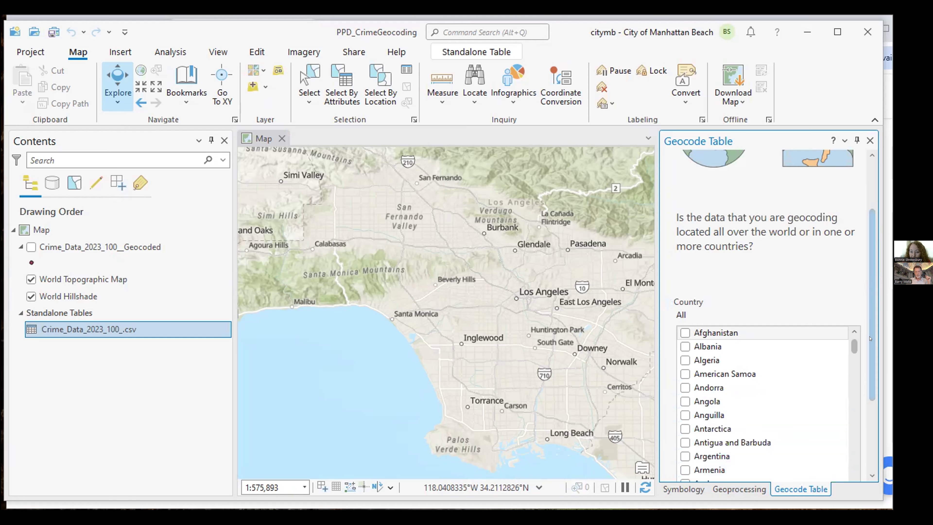
Limit the Country to United States and continue to the location-category step
{"action": "scroll", "coordinate": [869, 338], "scroll_direction": "down", "scroll_amount": 3}
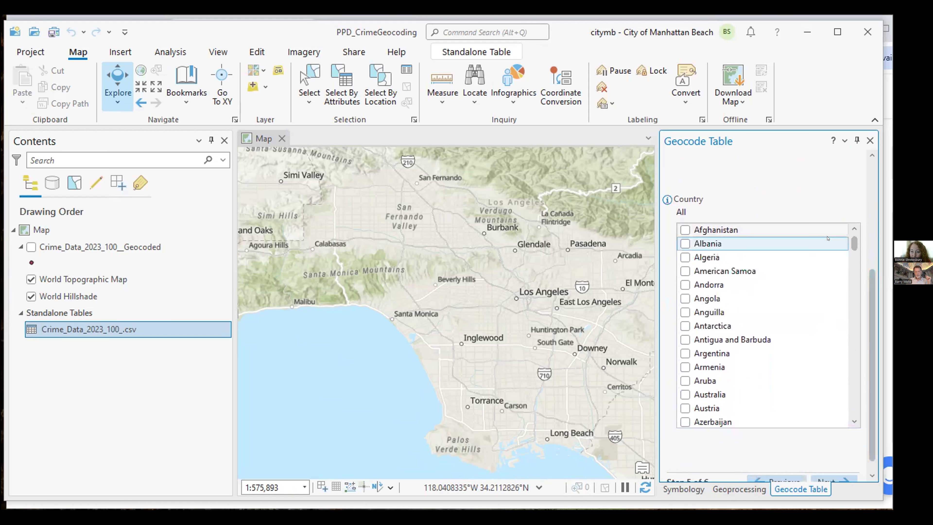
{"action": "scroll", "coordinate": [847, 242], "scroll_direction": "down", "scroll_amount": 20}
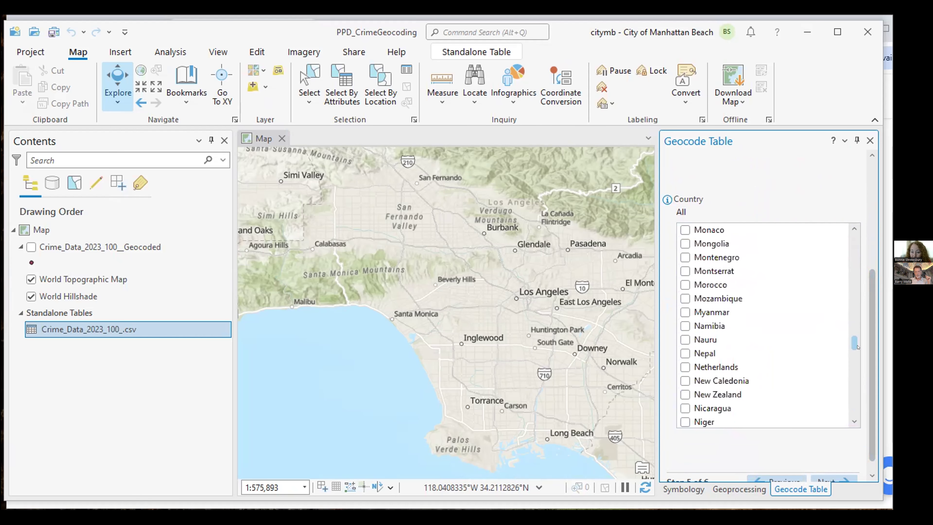
{"action": "scroll", "coordinate": [858, 347], "scroll_direction": "down", "scroll_amount": 6}
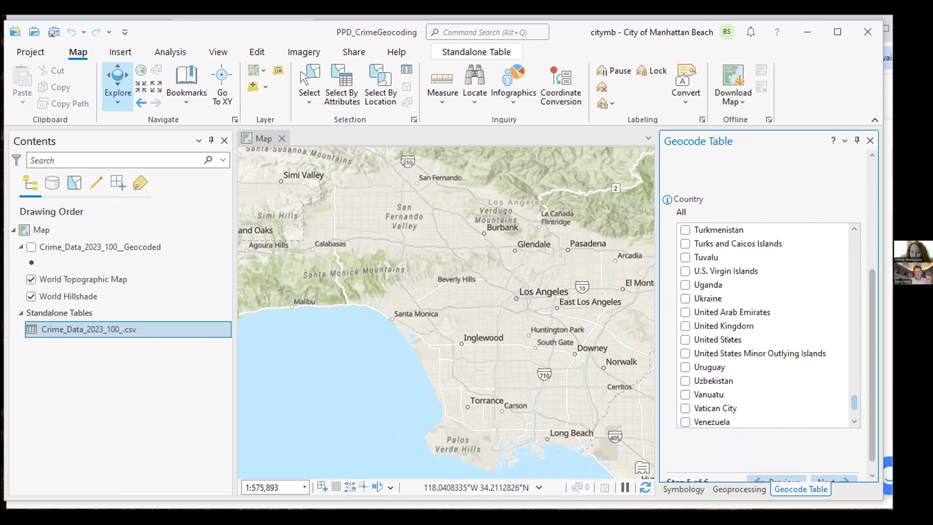
{"action": "left_click", "coordinate": [685, 339]}
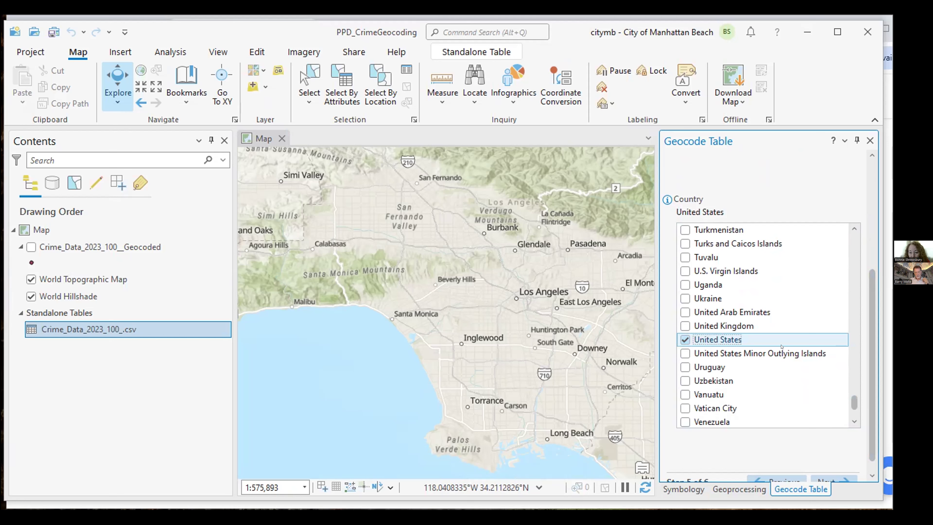
{"action": "scroll", "coordinate": [870, 346], "scroll_direction": "down", "scroll_amount": 1}
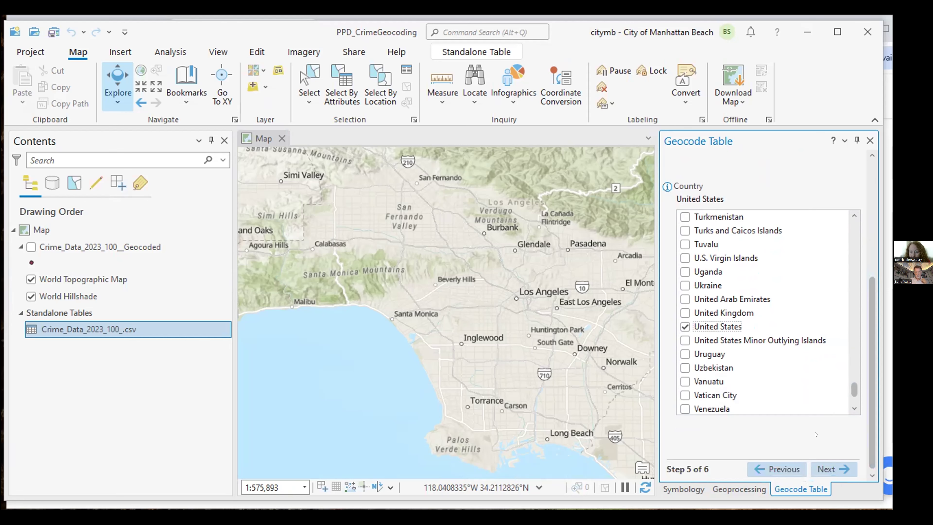
{"action": "left_click", "coordinate": [815, 469]}
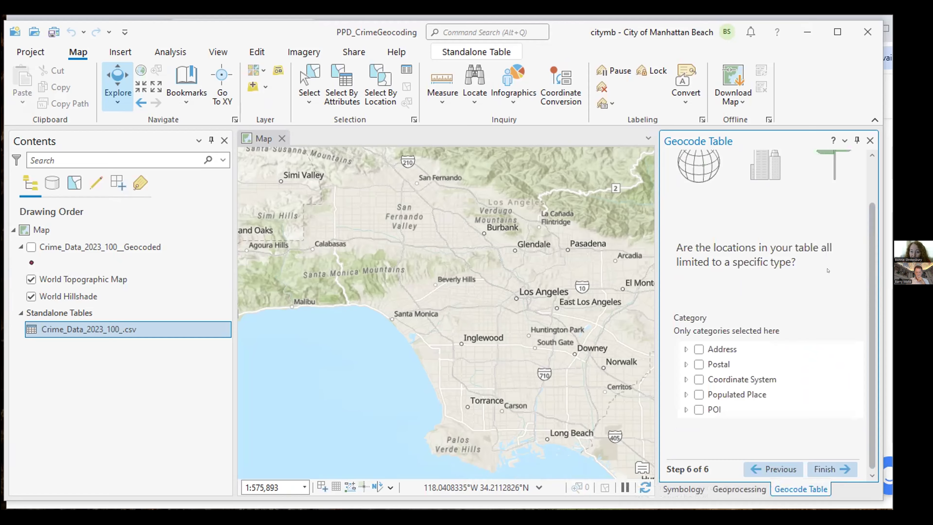
Check the Address category and finish the guided geocoding workflow
{"action": "left_click", "coordinate": [695, 347]}
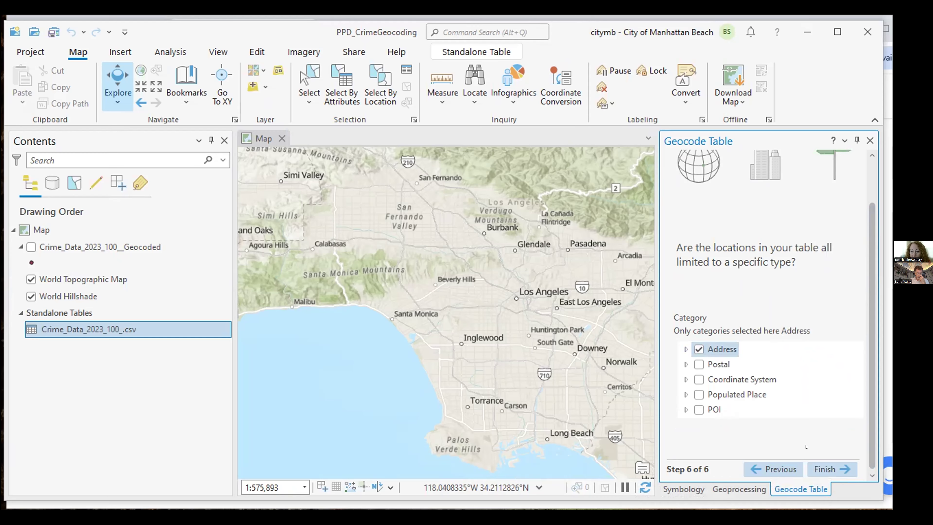
{"action": "left_click", "coordinate": [816, 468]}
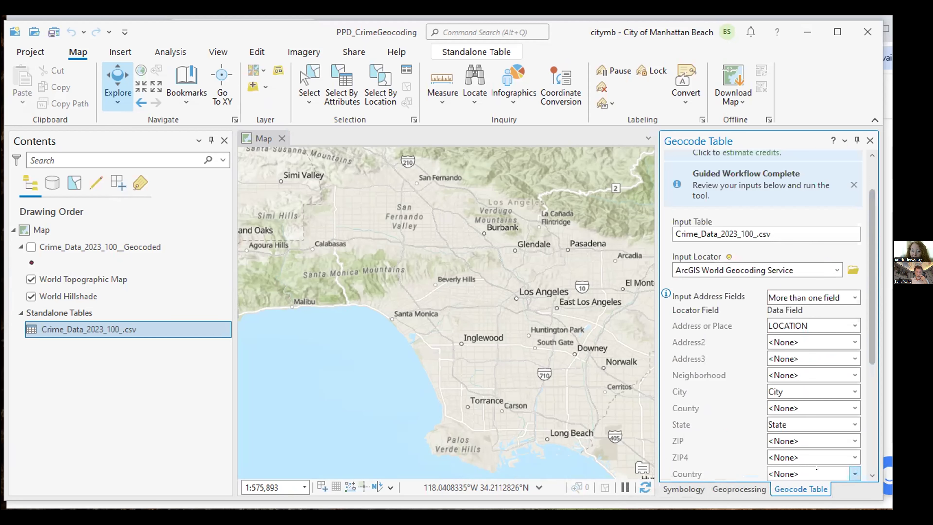
Estimate the geocoding cost at 3.96 credits and review the Output, Country and Category settings
{"action": "left_click_drag", "start_coordinate": [870, 236], "coordinate": [869, 162]}
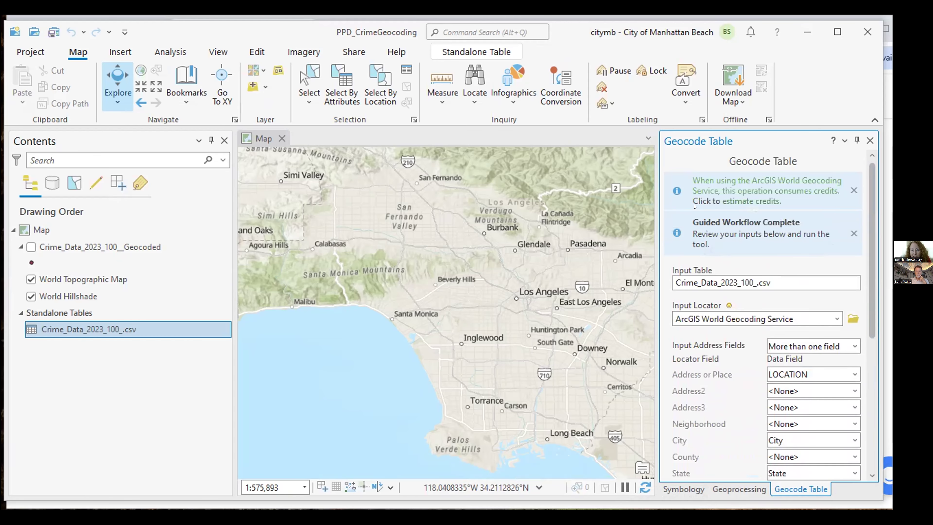
{"action": "left_click", "coordinate": [760, 196]}
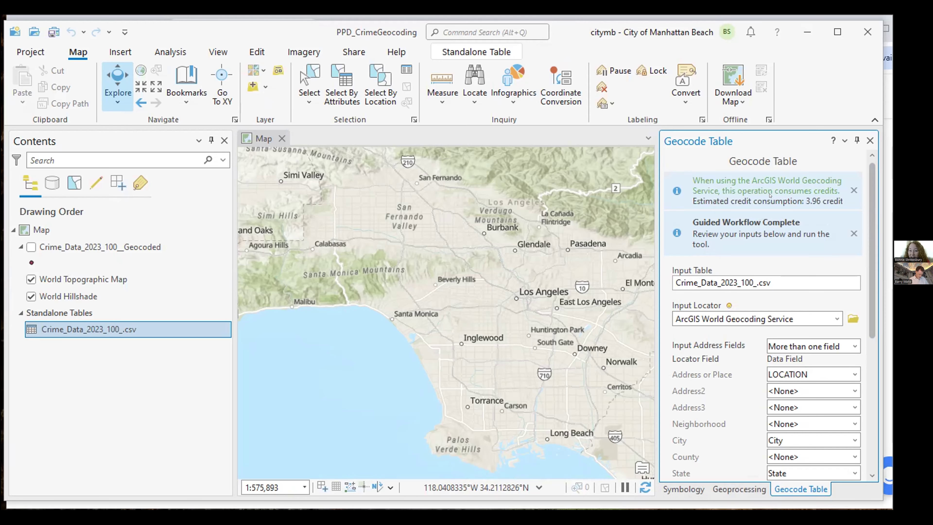
{"action": "left_click_drag", "start_coordinate": [870, 209], "coordinate": [871, 339]}
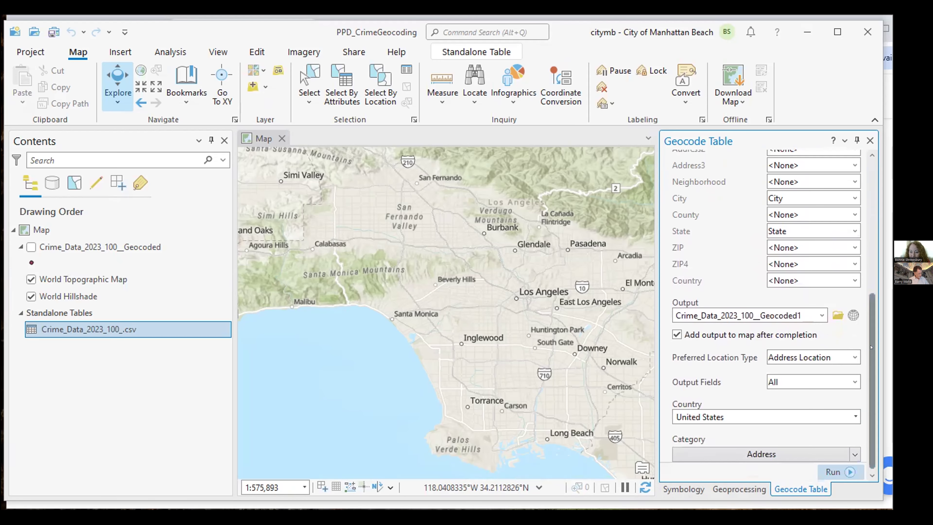
Run the geocoding (93 matched, 6 tied) and decline the rematch prompt
{"action": "left_click", "coordinate": [826, 469]}
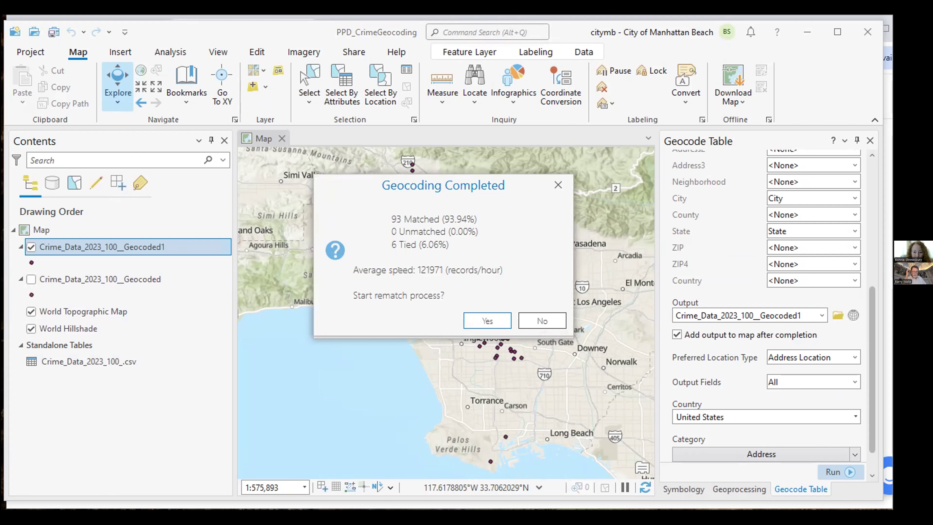
{"action": "left_click", "coordinate": [531, 315]}
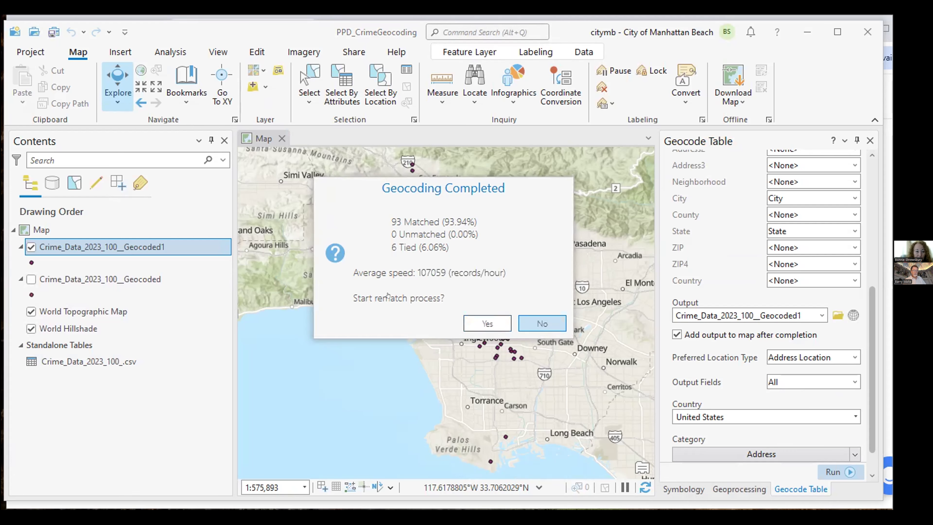
{"action": "key", "text": "Return"}
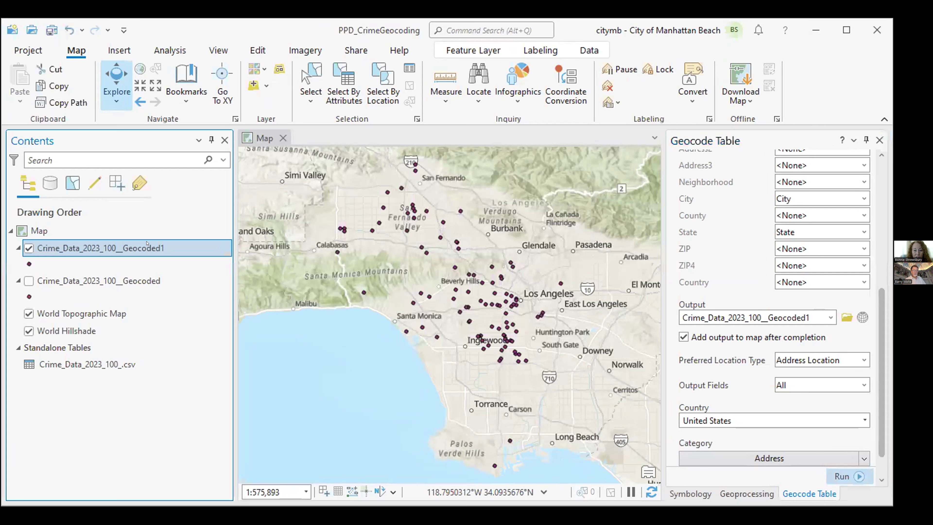
Open the Crime_Data_2023_100__Geocoded1 attribute table and scroll to its further columns
{"action": "right_click", "coordinate": [150, 248]}
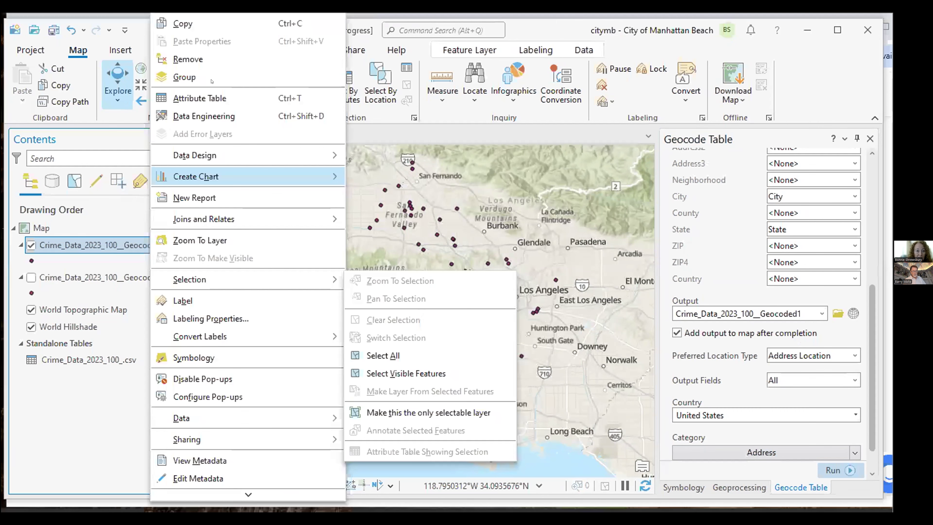
{"action": "left_click", "coordinate": [212, 97]}
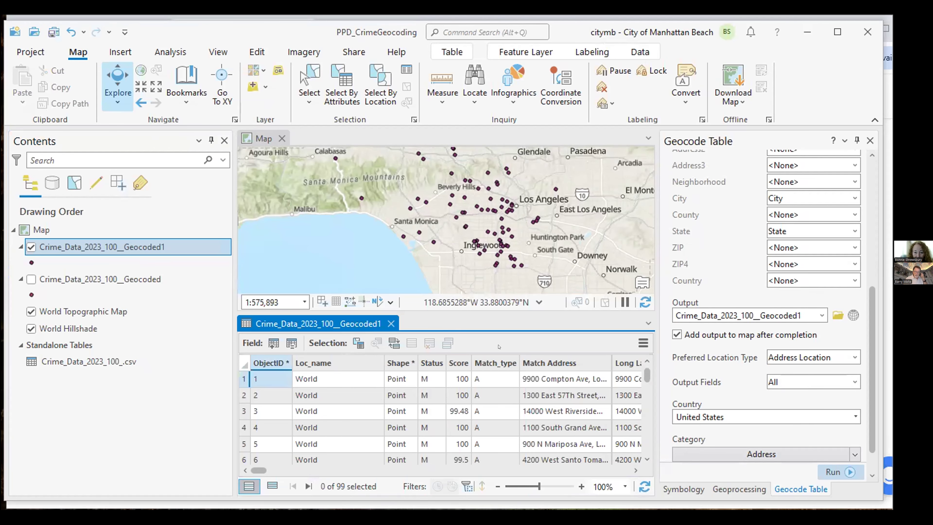
{"action": "left_click", "coordinate": [630, 468]}
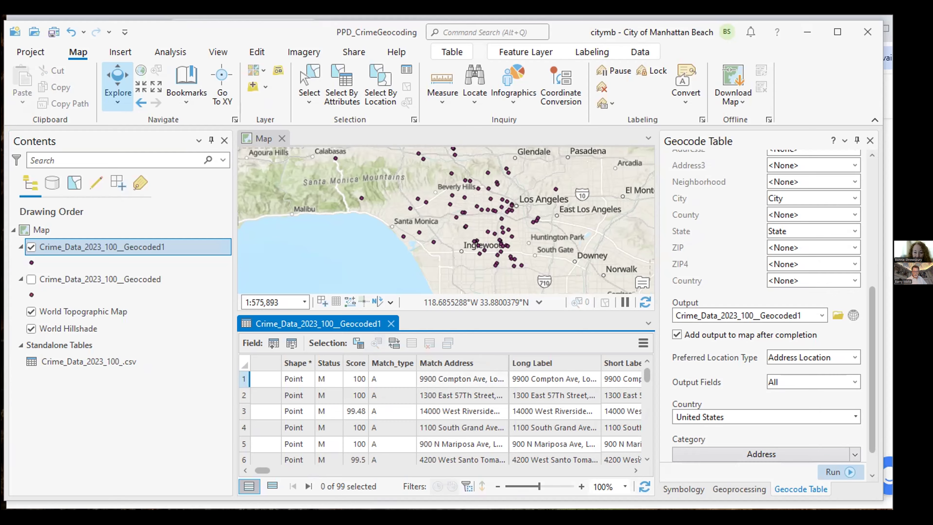
Scroll right through the Long Label, place and street-part columns out to Street Address and Block
{"action": "left_click", "coordinate": [629, 469]}
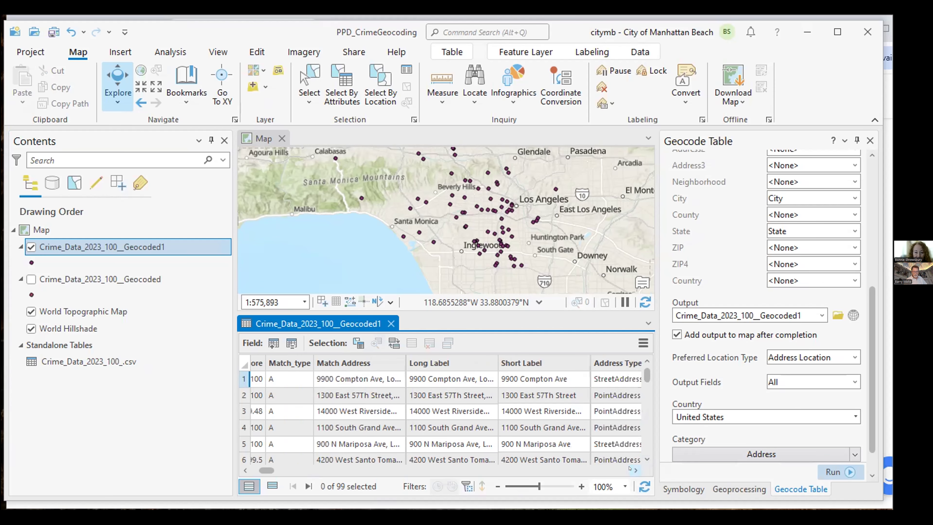
{"action": "left_click", "coordinate": [629, 469]}
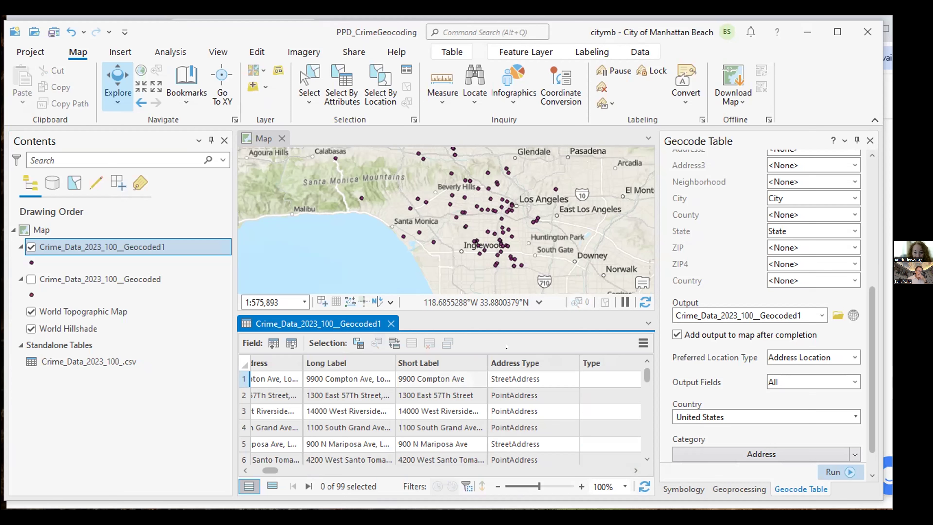
{"action": "left_click", "coordinate": [637, 469]}
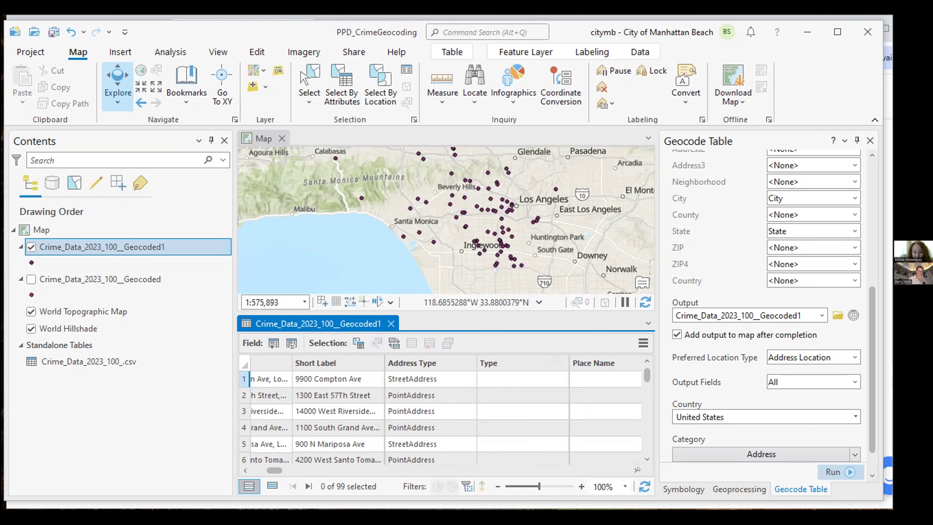
{"action": "left_click", "coordinate": [637, 470]}
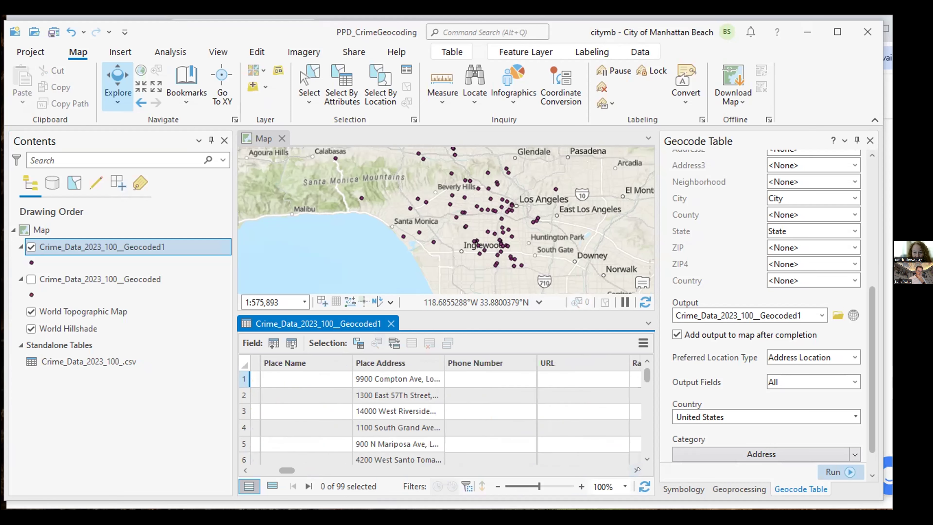
{"action": "left_click", "coordinate": [638, 469]}
{"action": "left_click", "coordinate": [637, 469]}
{"action": "left_click", "coordinate": [637, 469]}
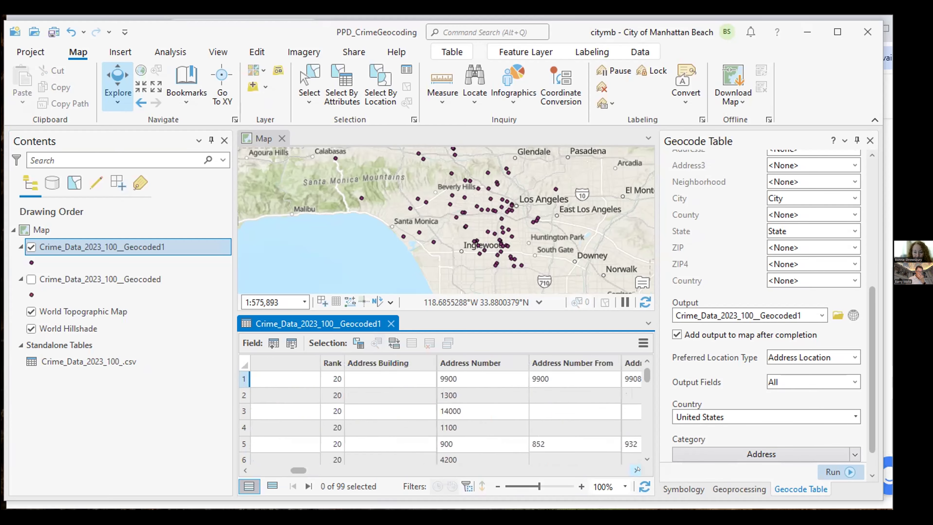
{"action": "left_click", "coordinate": [637, 470]}
{"action": "left_click", "coordinate": [637, 469]}
{"action": "left_click", "coordinate": [637, 470]}
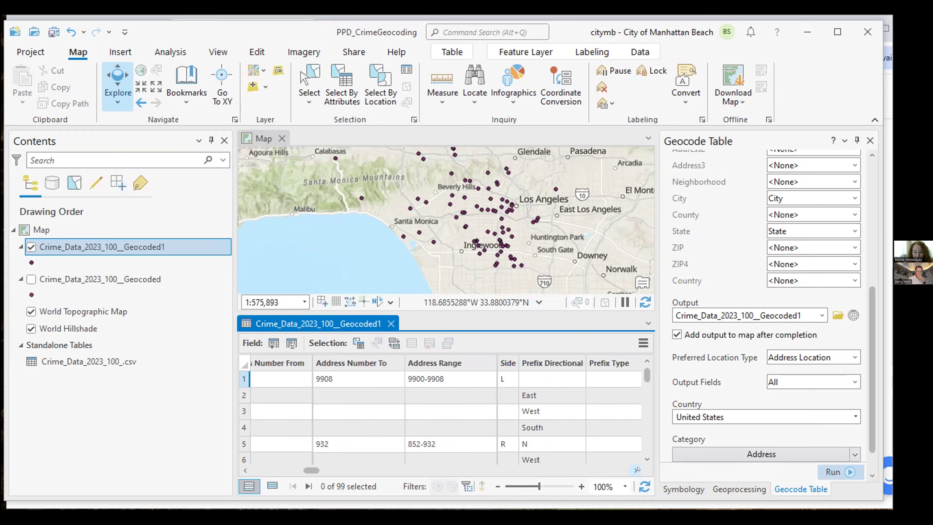
{"action": "left_click", "coordinate": [637, 469]}
{"action": "left_click", "coordinate": [637, 469]}
{"action": "left_click", "coordinate": [637, 469]}
{"action": "left_click", "coordinate": [637, 469]}
{"action": "left_click", "coordinate": [637, 469]}
{"action": "left_click", "coordinate": [637, 470]}
{"action": "left_click", "coordinate": [637, 469]}
{"action": "left_click", "coordinate": [637, 470]}
{"action": "left_click", "coordinate": [637, 469]}
{"action": "left_click", "coordinate": [637, 469]}
{"action": "left_click", "coordinate": [637, 469]}
{"action": "left_click", "coordinate": [637, 469]}
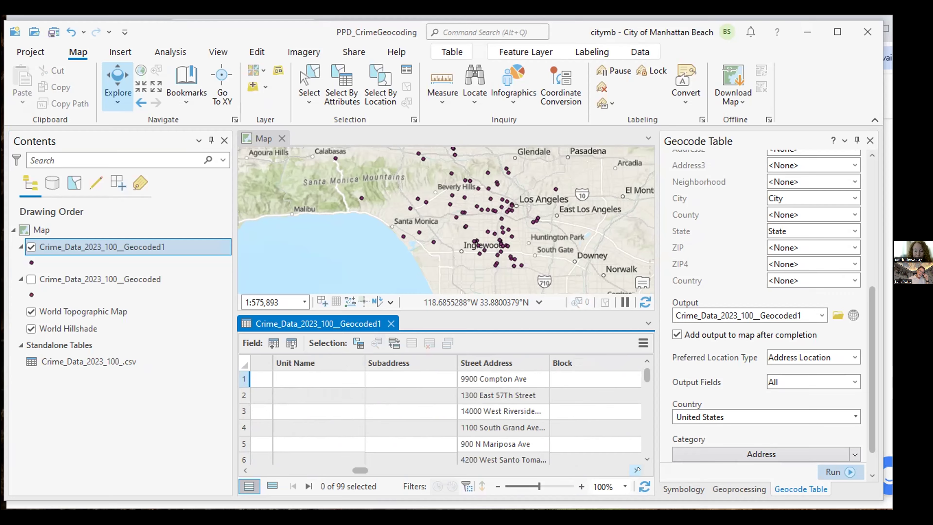
Scroll back to the Building Complex, Street Name, Side and Prefix Directional columns
{"action": "left_click", "coordinate": [244, 469]}
{"action": "left_click", "coordinate": [244, 469]}
{"action": "left_click", "coordinate": [244, 469]}
{"action": "left_click", "coordinate": [244, 470]}
{"action": "left_click", "coordinate": [244, 470]}
{"action": "left_click", "coordinate": [244, 469]}
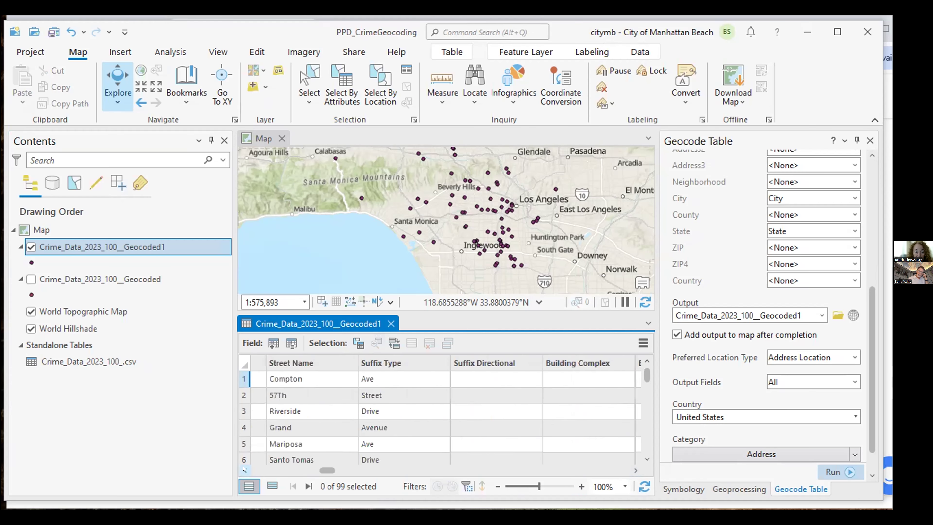
{"action": "left_click", "coordinate": [244, 469]}
{"action": "left_click", "coordinate": [244, 469]}
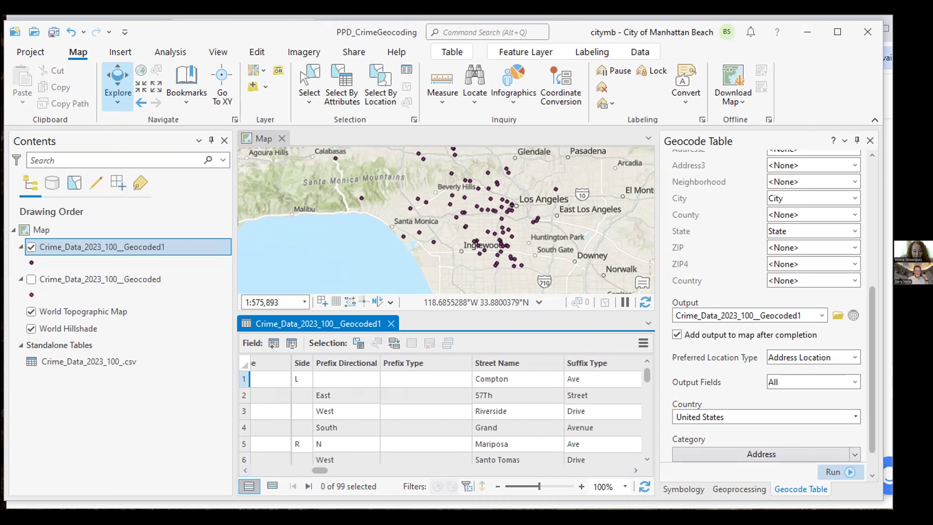
Scroll onward through City, Region, X/Y coordinate and MatchID columns to the ZIP4 and Country inputs
{"action": "left_click", "coordinate": [635, 470]}
{"action": "left_click", "coordinate": [635, 470]}
{"action": "left_click", "coordinate": [635, 470]}
{"action": "left_click", "coordinate": [636, 470]}
{"action": "left_click", "coordinate": [636, 470]}
{"action": "left_click", "coordinate": [637, 470]}
{"action": "left_click", "coordinate": [636, 470]}
{"action": "left_click", "coordinate": [636, 470]}
{"action": "left_click", "coordinate": [637, 470]}
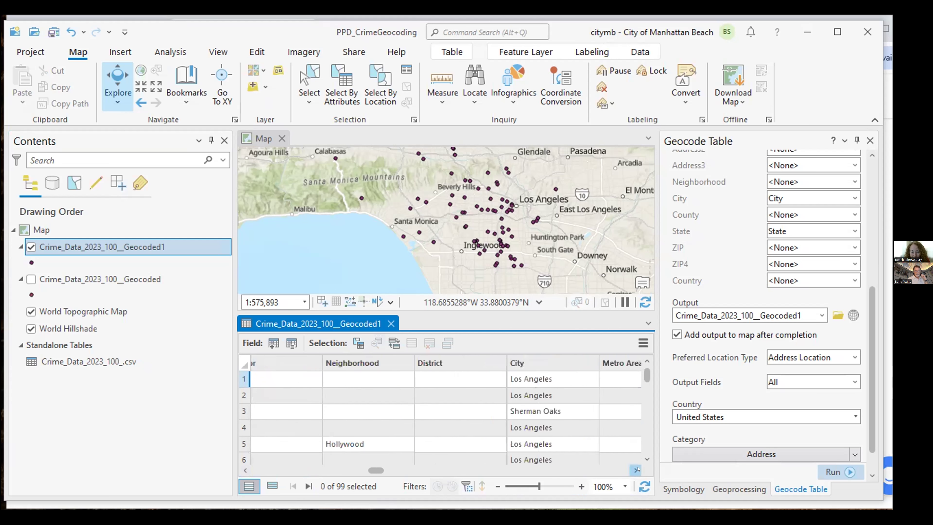
{"action": "left_click", "coordinate": [636, 470]}
{"action": "left_click", "coordinate": [636, 470]}
{"action": "left_click", "coordinate": [637, 470]}
{"action": "left_click", "coordinate": [636, 470]}
{"action": "left_click", "coordinate": [637, 470]}
{"action": "left_click", "coordinate": [636, 470]}
{"action": "left_click", "coordinate": [637, 470]}
{"action": "left_click", "coordinate": [636, 470]}
{"action": "left_click", "coordinate": [637, 470]}
{"action": "left_click", "coordinate": [636, 470]}
{"action": "left_click", "coordinate": [637, 470]}
{"action": "left_click", "coordinate": [636, 470]}
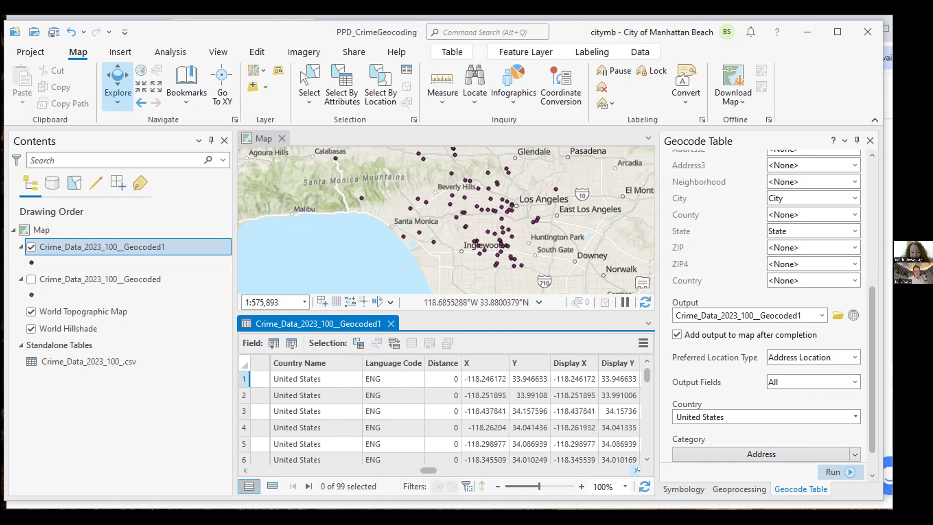
{"action": "left_click", "coordinate": [637, 470]}
{"action": "left_click", "coordinate": [636, 470]}
{"action": "left_click", "coordinate": [637, 470]}
{"action": "left_click", "coordinate": [636, 470]}
{"action": "left_click", "coordinate": [637, 470]}
{"action": "left_click", "coordinate": [636, 470]}
{"action": "left_click", "coordinate": [637, 470]}
{"action": "left_click", "coordinate": [637, 470]}
{"action": "left_click", "coordinate": [636, 470]}
{"action": "left_click", "coordinate": [636, 470]}
{"action": "left_click", "coordinate": [636, 470]}
{"action": "left_click", "coordinate": [637, 470]}
{"action": "left_click", "coordinate": [636, 470]}
{"action": "left_click", "coordinate": [636, 470]}
{"action": "left_click", "coordinate": [636, 470]}
{"action": "left_click", "coordinate": [637, 470]}
{"action": "left_click", "coordinate": [636, 470]}
{"action": "left_click", "coordinate": [637, 470]}
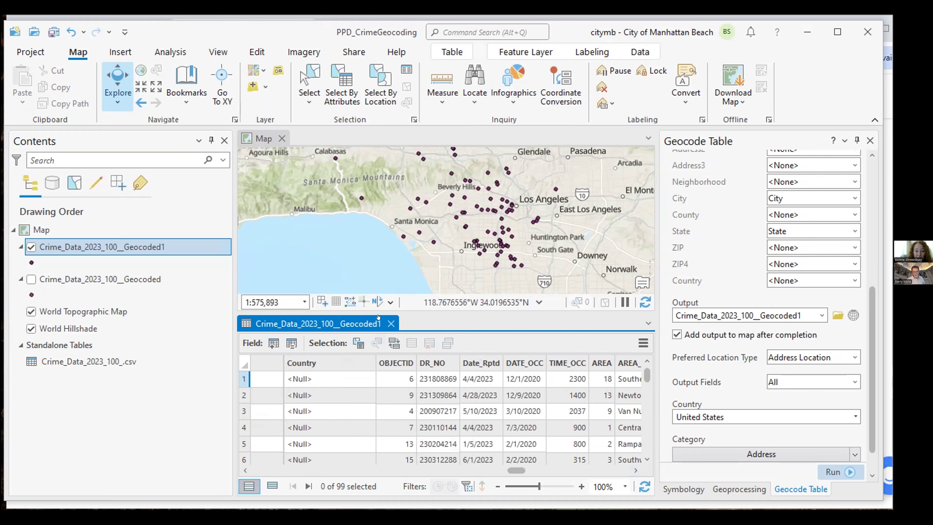
Close the Crime_Data_2023_100__Geocoded1 attribute table so the Los Angeles crime map fills the view
{"action": "left_click", "coordinate": [390, 324]}
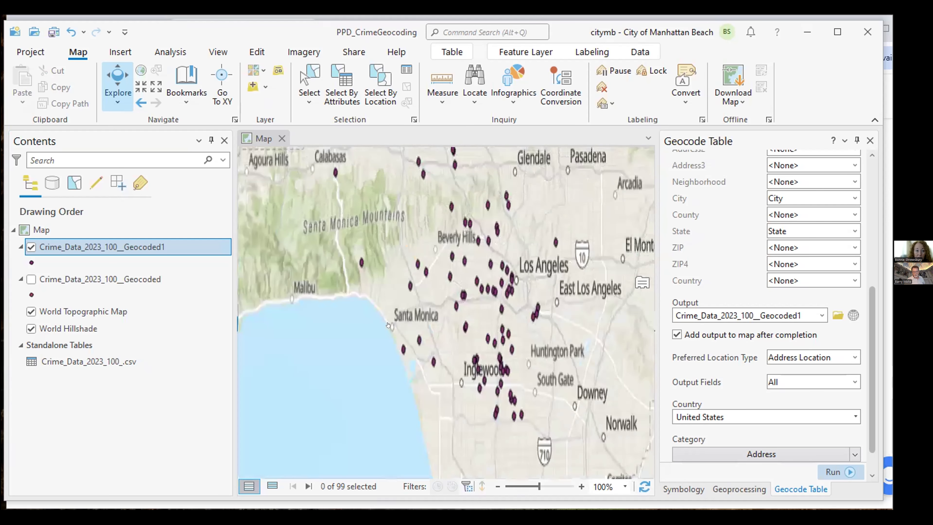